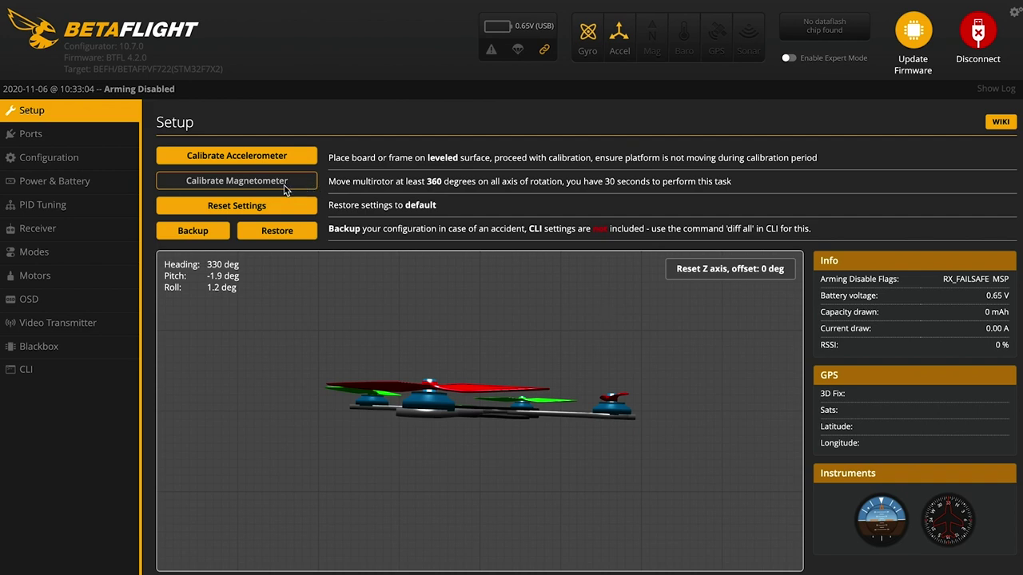
Spin motors 1 through 4 one at a time in motor test mode to check each motor's rotation direction
left_click(89, 154)
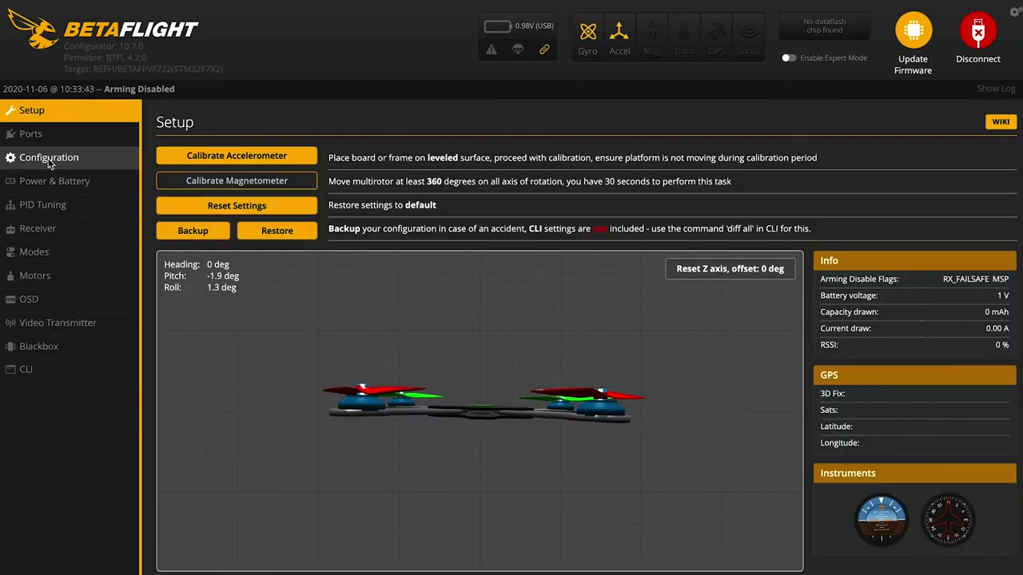
left_click(48, 160)
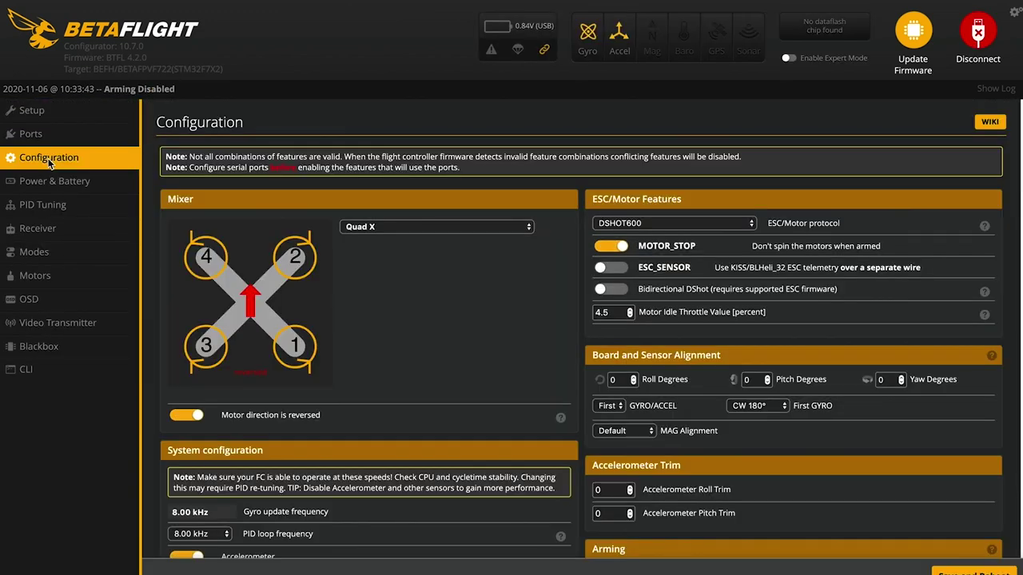
left_click(51, 275)
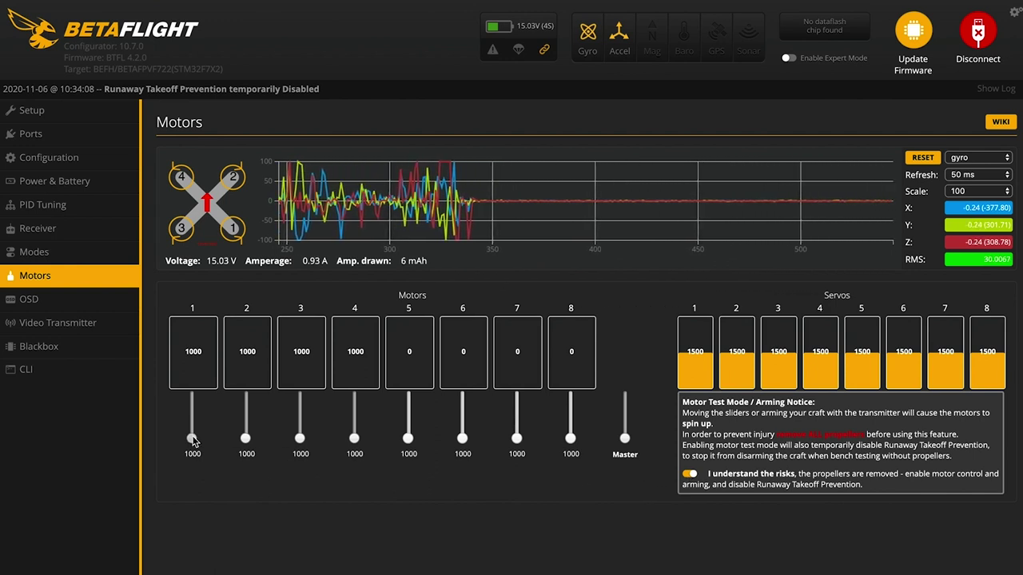
left_click_drag(192, 439, 191, 478)
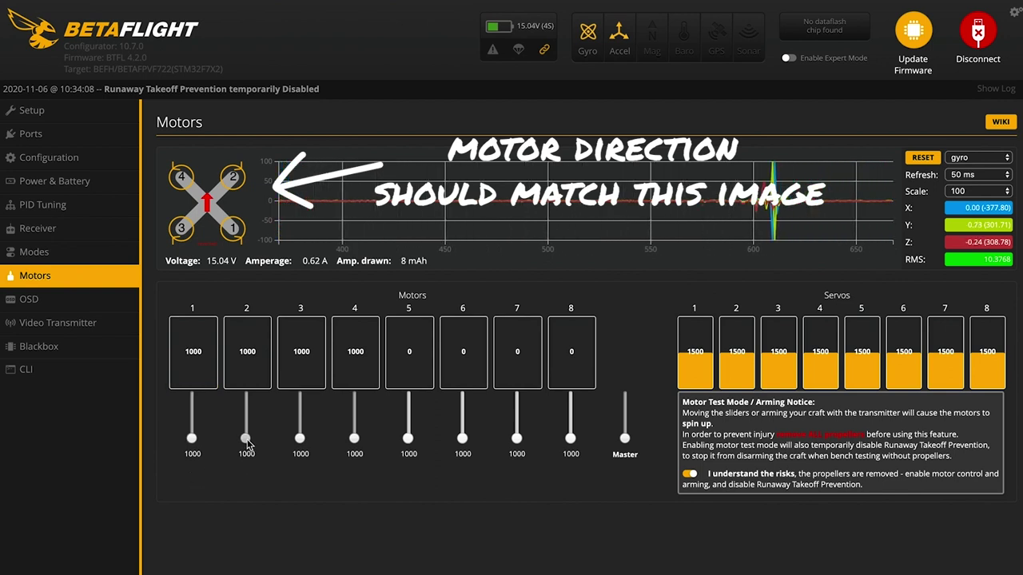
left_click_drag(247, 444, 247, 483)
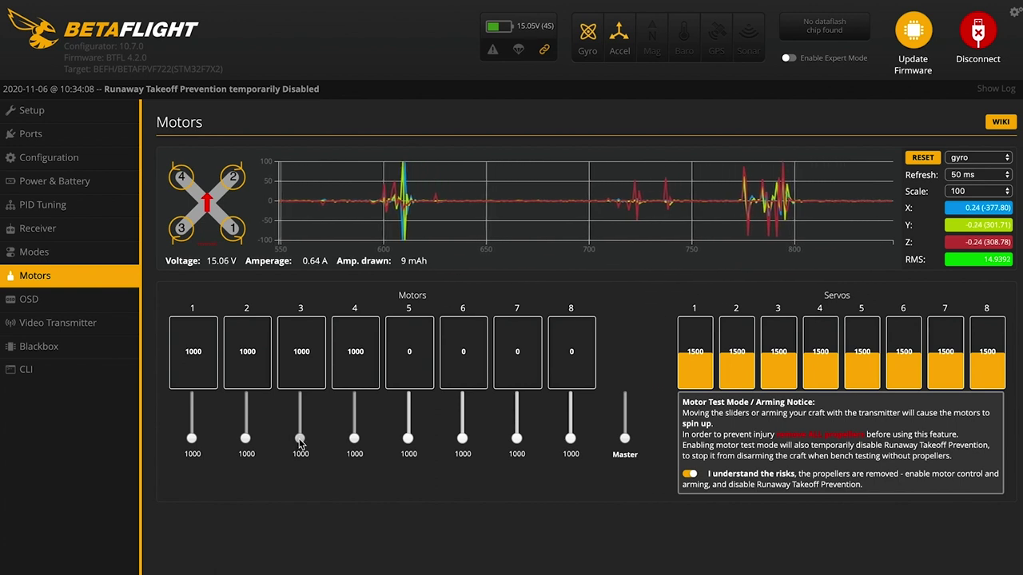
left_click_drag(300, 442, 299, 475)
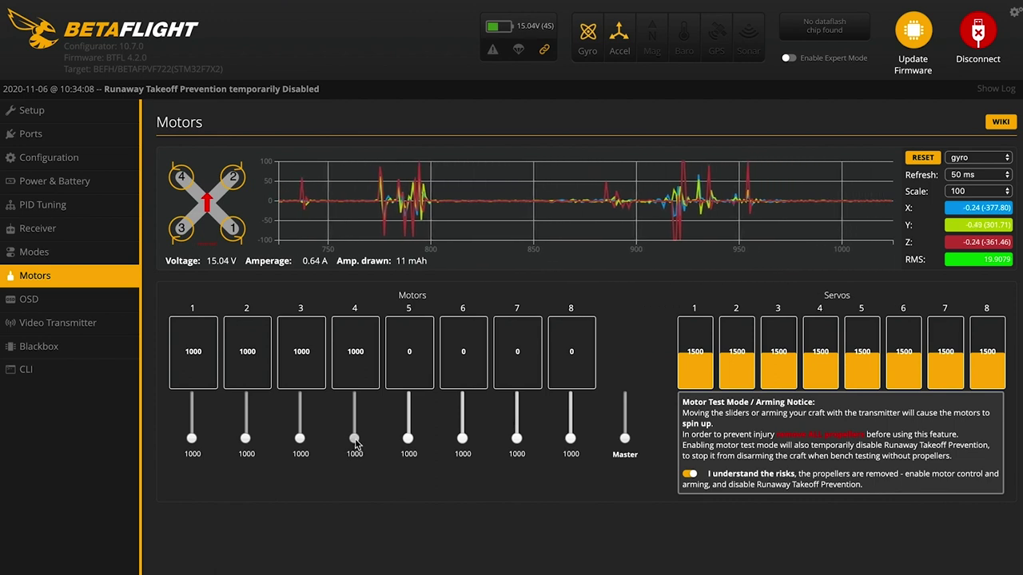
left_click_drag(354, 441, 354, 513)
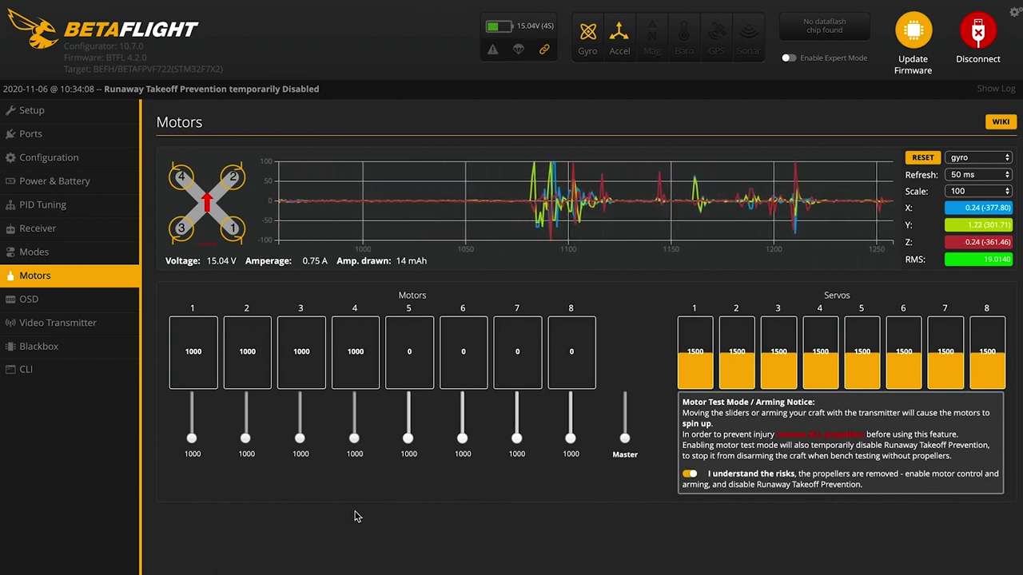
Turn off motor test mode and disconnect the flight controller
left_click(700, 474)
left_click(977, 40)
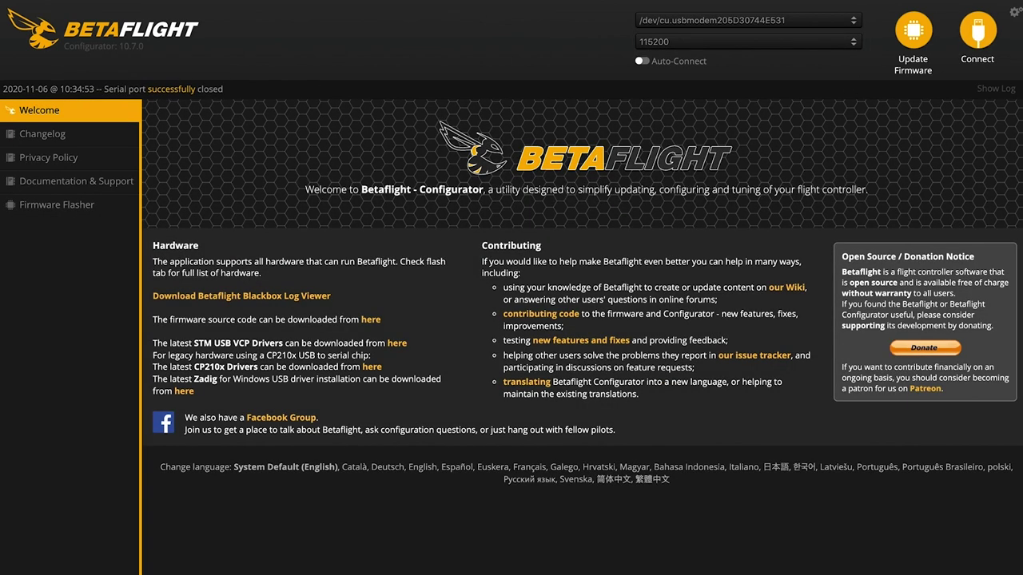
Switch to BLHeliSuite32xm, connect to the flight controller and read the setup of all four ESCs
key("super+space")
type("blh")
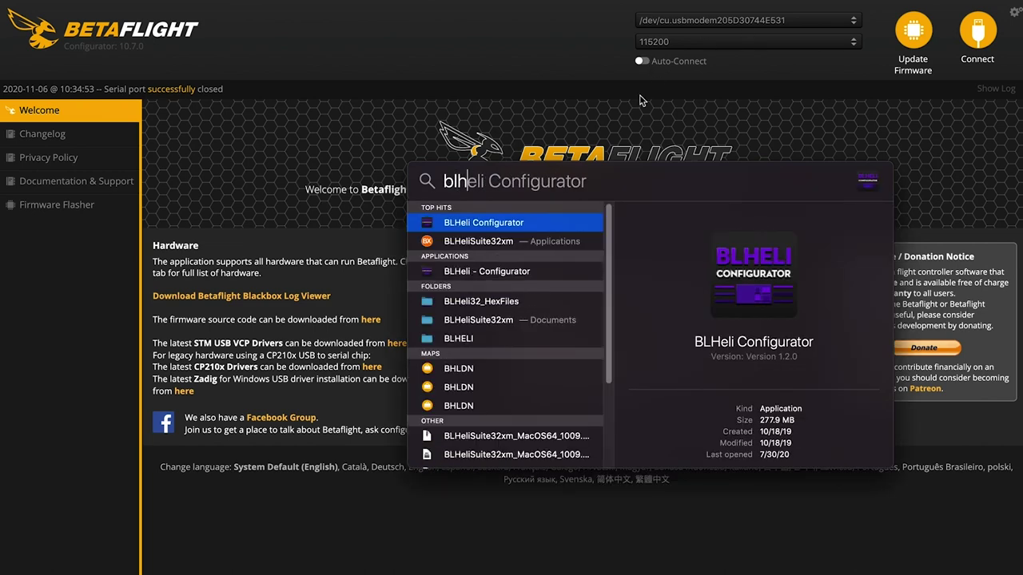
key("Return")
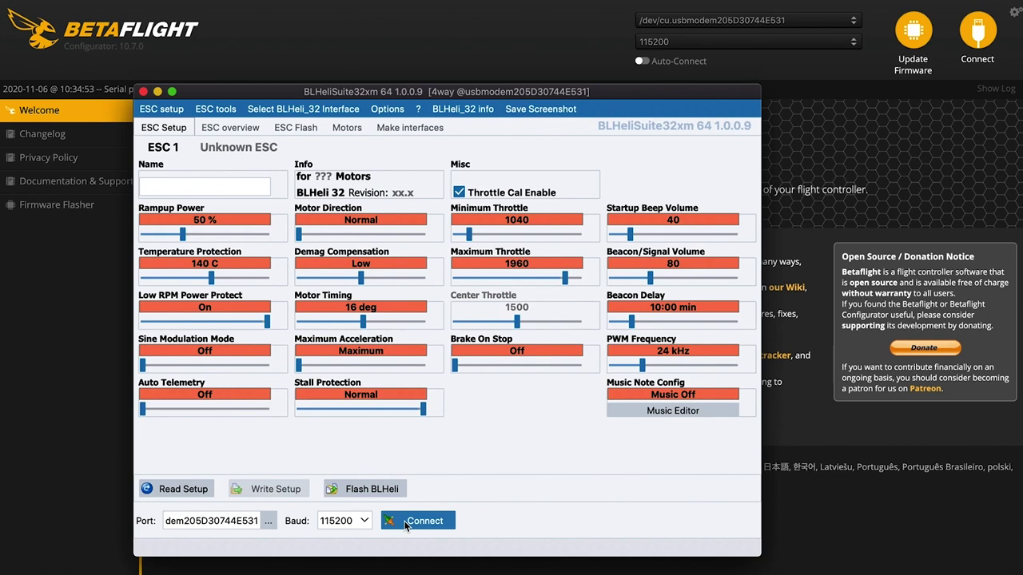
left_click(417, 521)
left_click(187, 490)
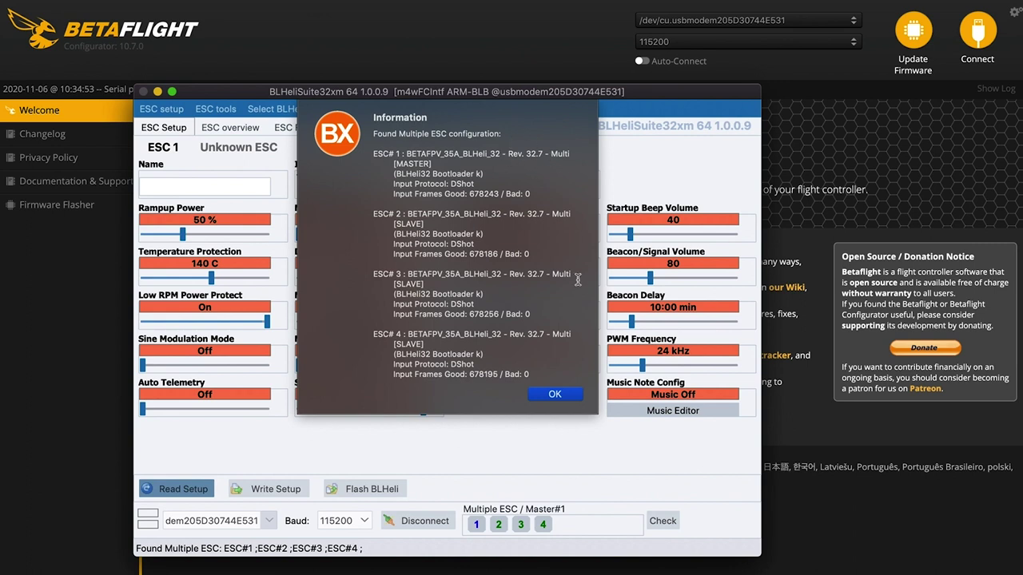
left_click(553, 395)
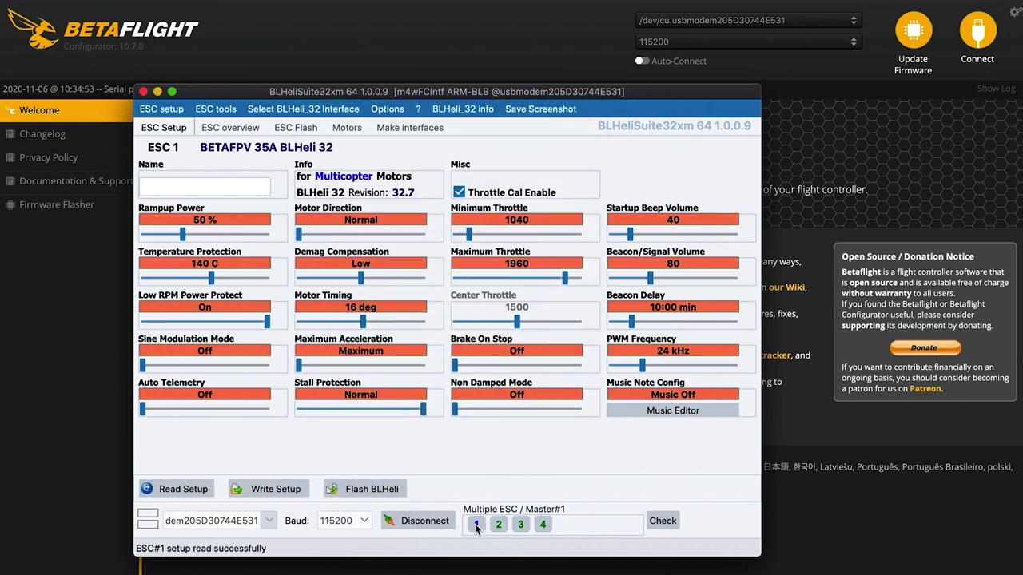
Select only ESC 3, set its motor direction to Reversed and write the setup to it
left_click(521, 524)
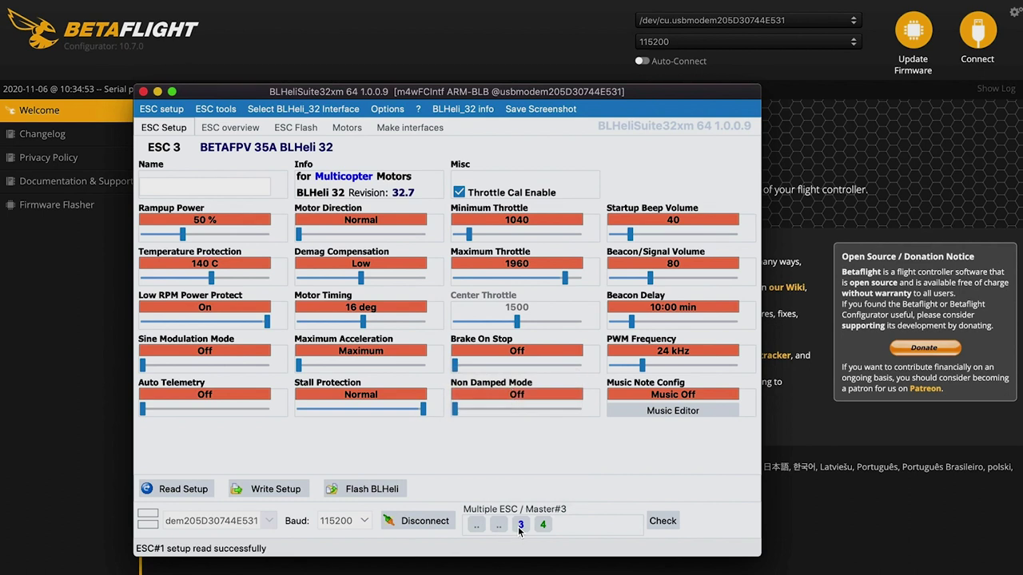
left_click(543, 525)
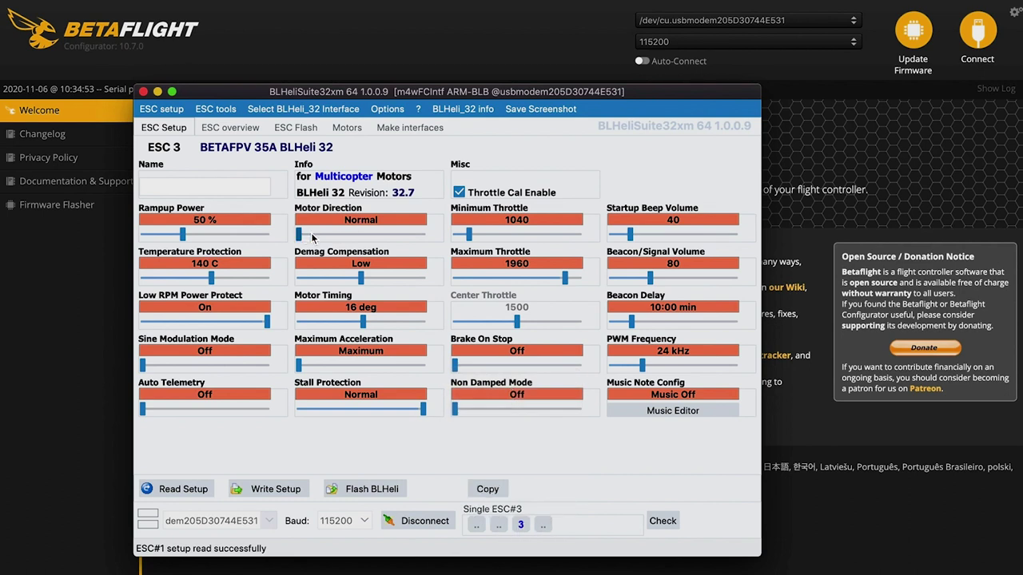
left_click_drag(299, 234, 323, 234)
left_click(265, 489)
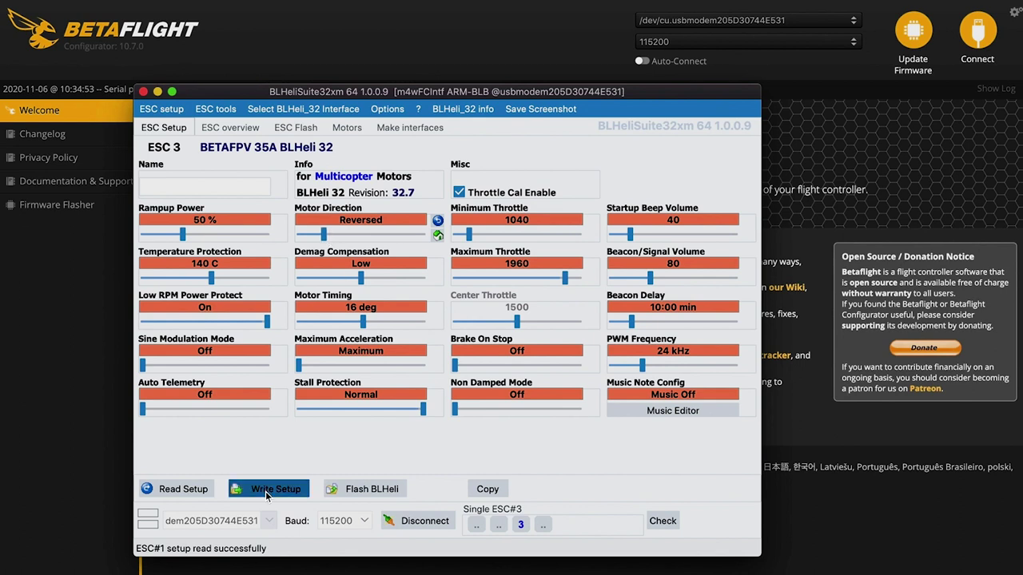
Select only ESC 4, set its motor direction to Reversed and write the setup to it
left_click(542, 526)
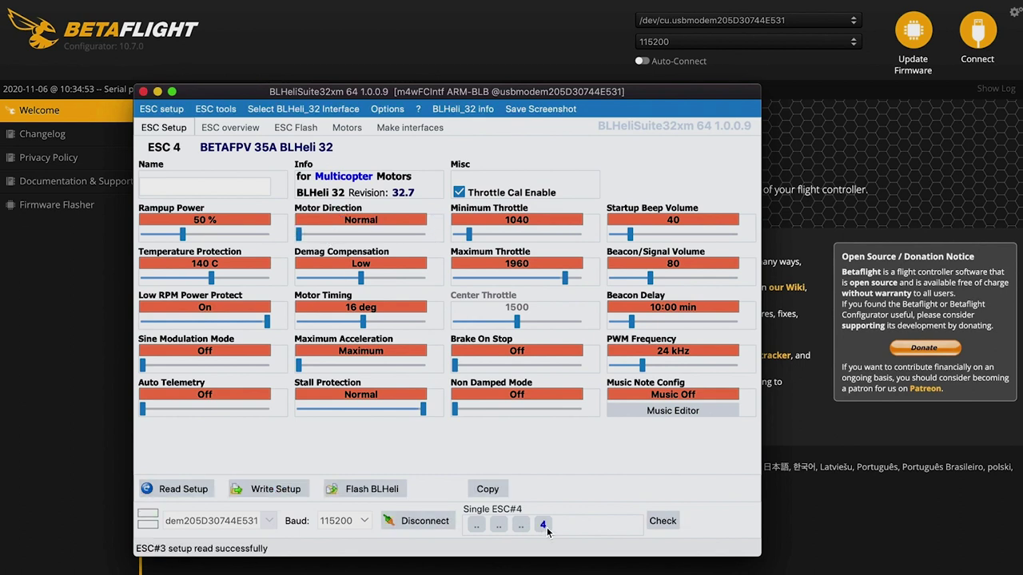
mouse_move(377, 220)
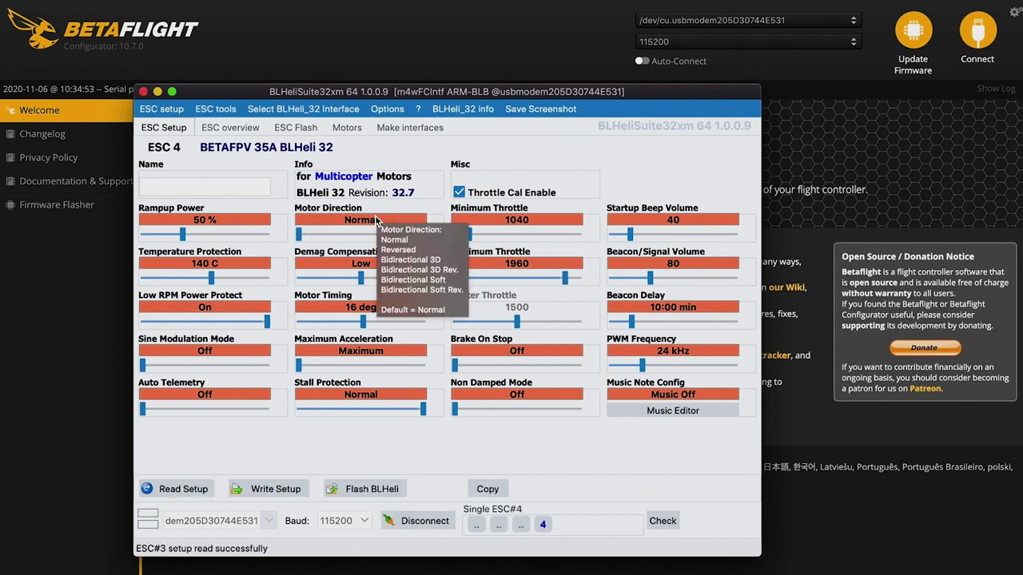
left_click(317, 236)
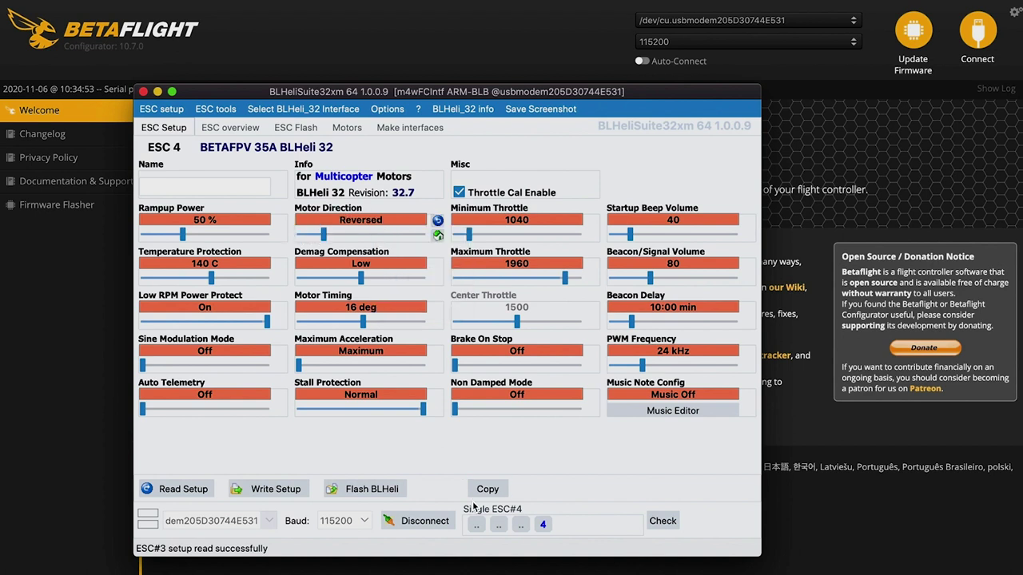
left_click(286, 490)
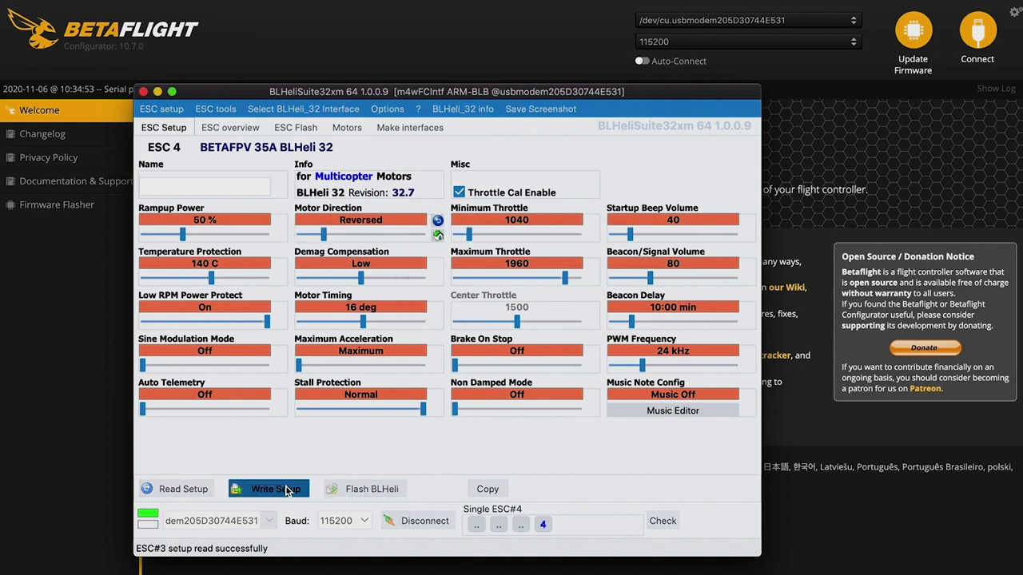
left_click(554, 174)
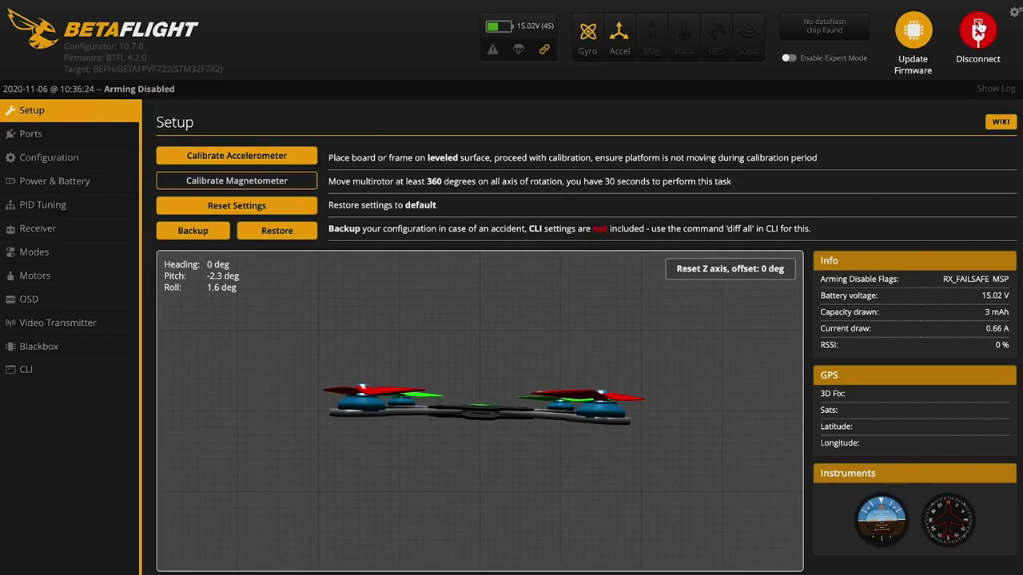
In Betaflight Configurator, enable motor test mode and test motors 3 and 4 to recheck their rotation direction
left_click(34, 275)
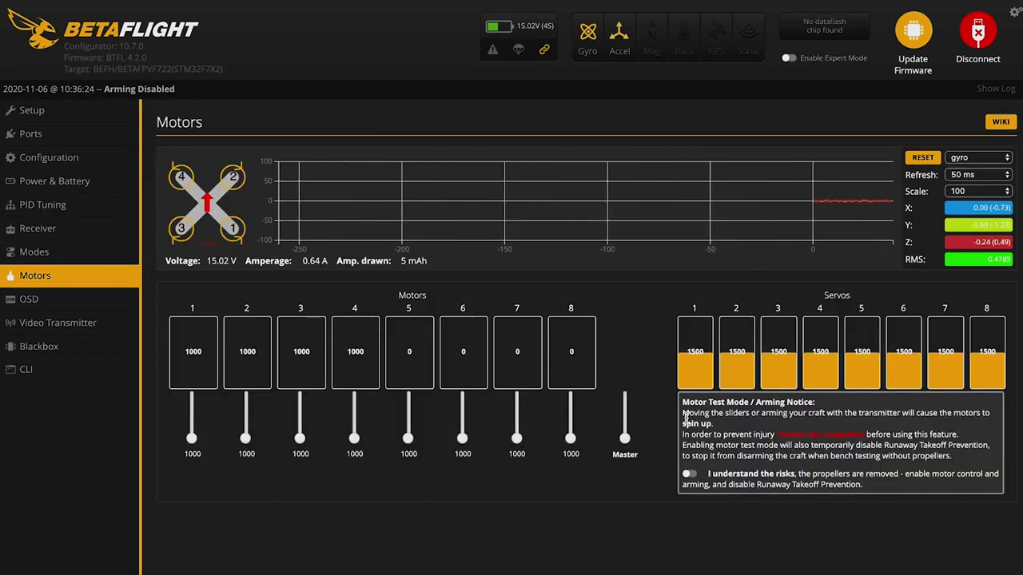
left_click(689, 474)
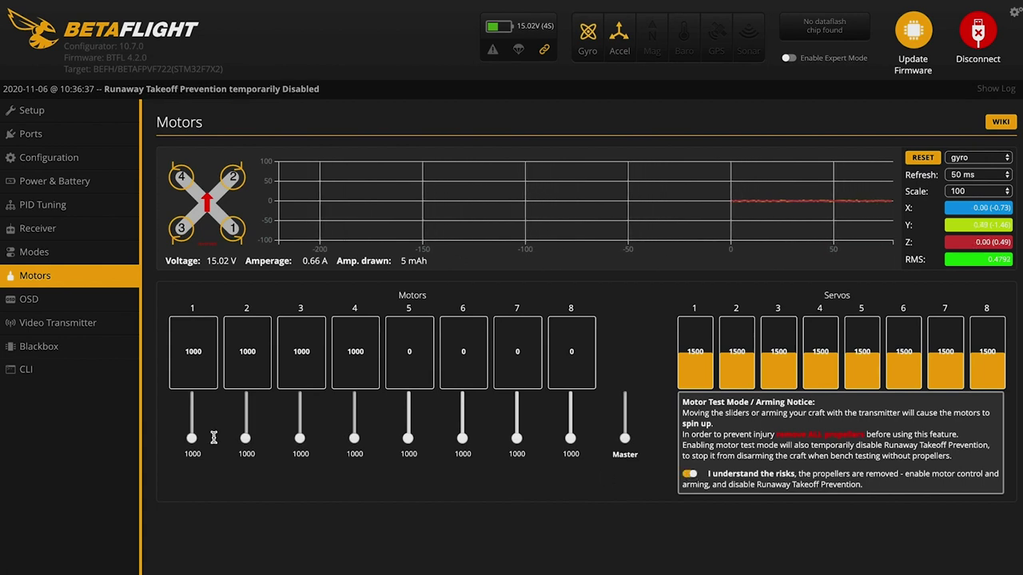
left_click_drag(299, 441, 299, 438)
left_click(300, 442)
left_click(354, 439)
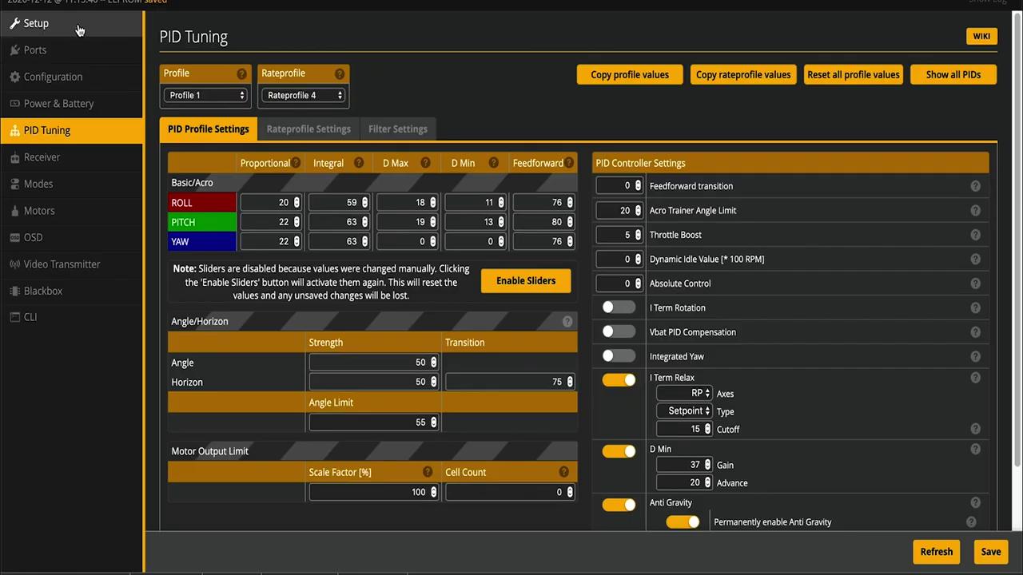
Examine the board orientation, the UART assignments, and the motor, receiver, feature and beeper settings in the configuration
left_click(79, 30)
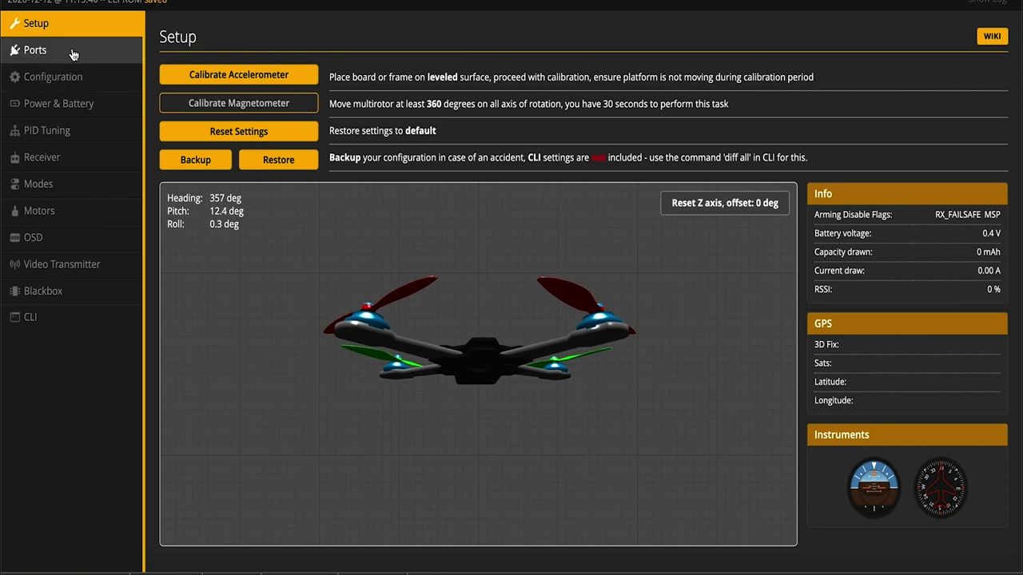
left_click(72, 52)
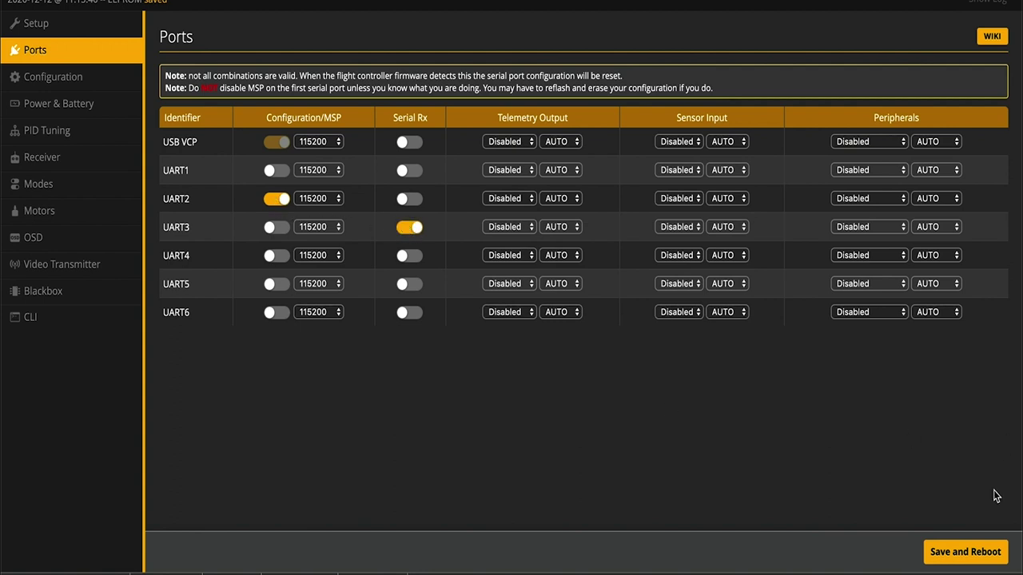
left_click(53, 80)
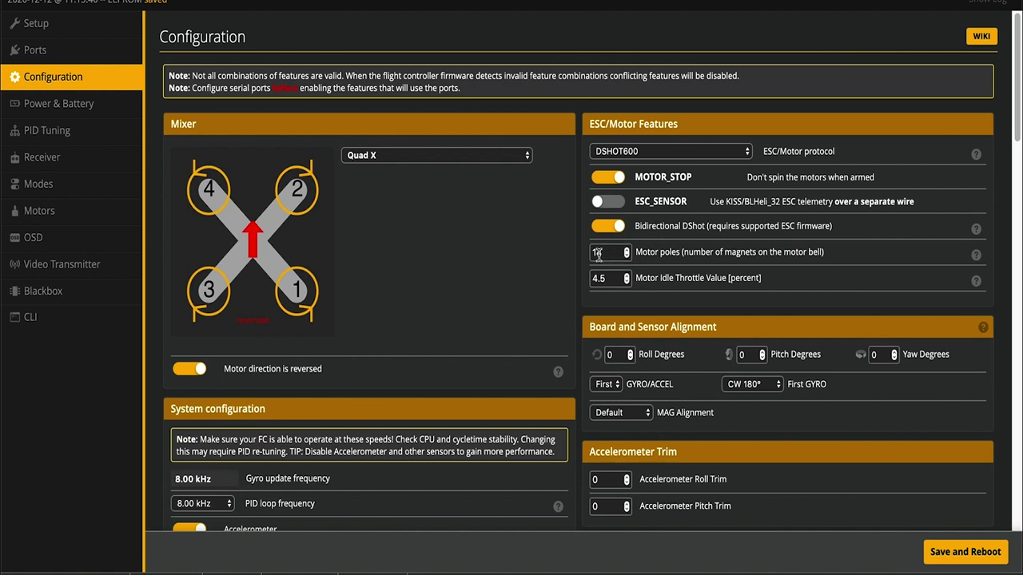
scroll(577, 254, "down", 1)
scroll(577, 254, "down", 1)
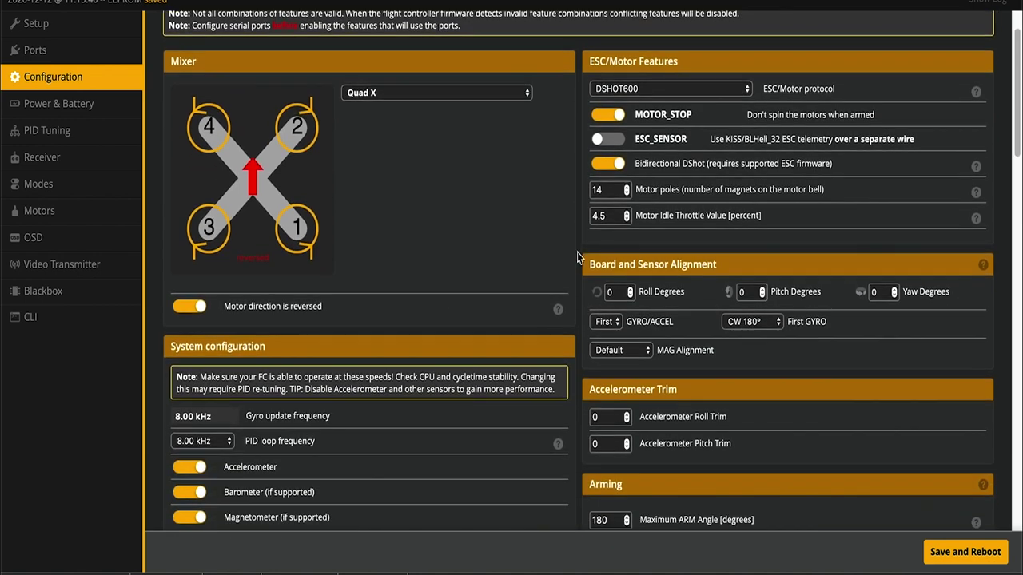
scroll(577, 256, "down", 4)
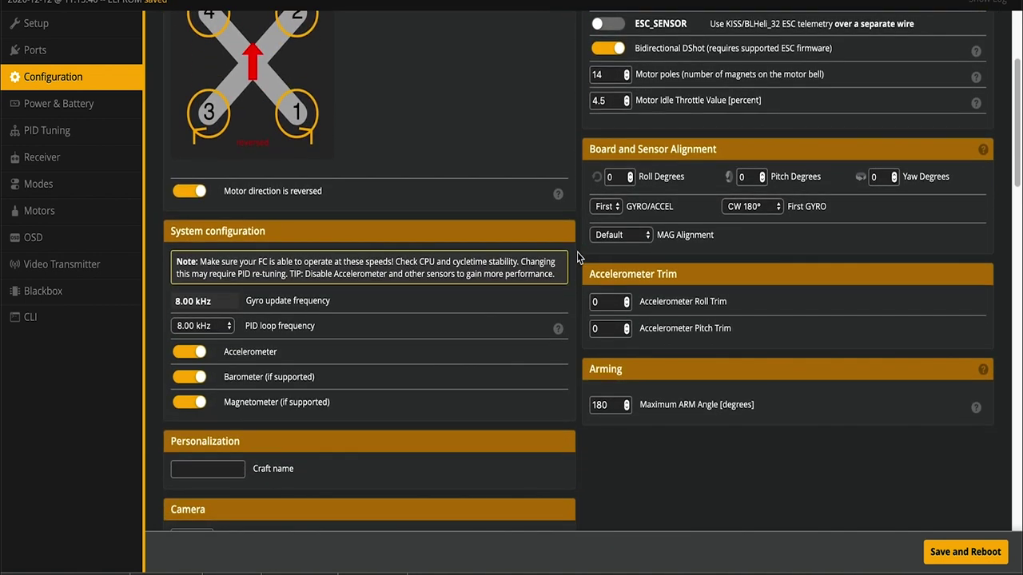
scroll(577, 254, "down", 8)
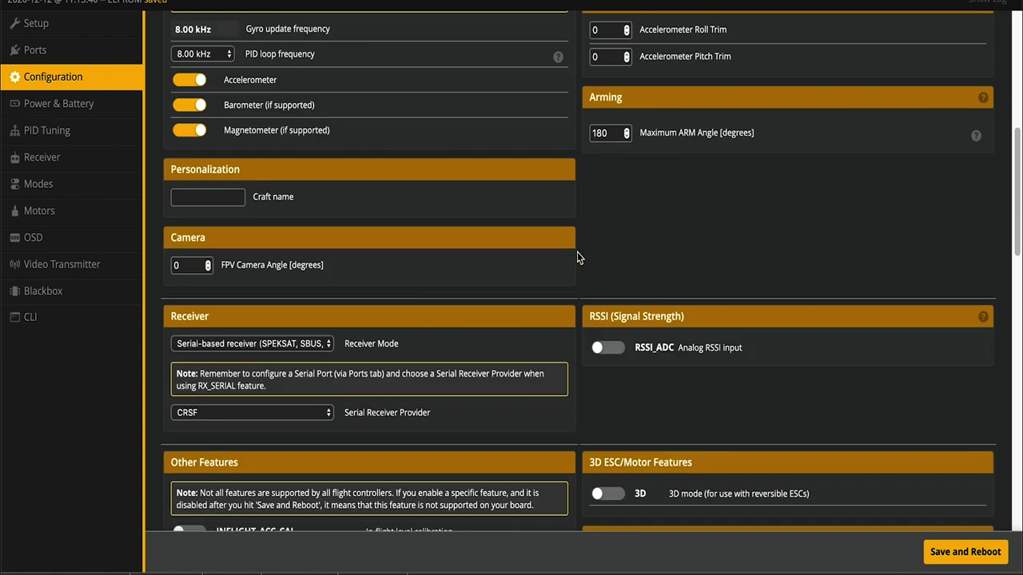
scroll(578, 255, "down", 4)
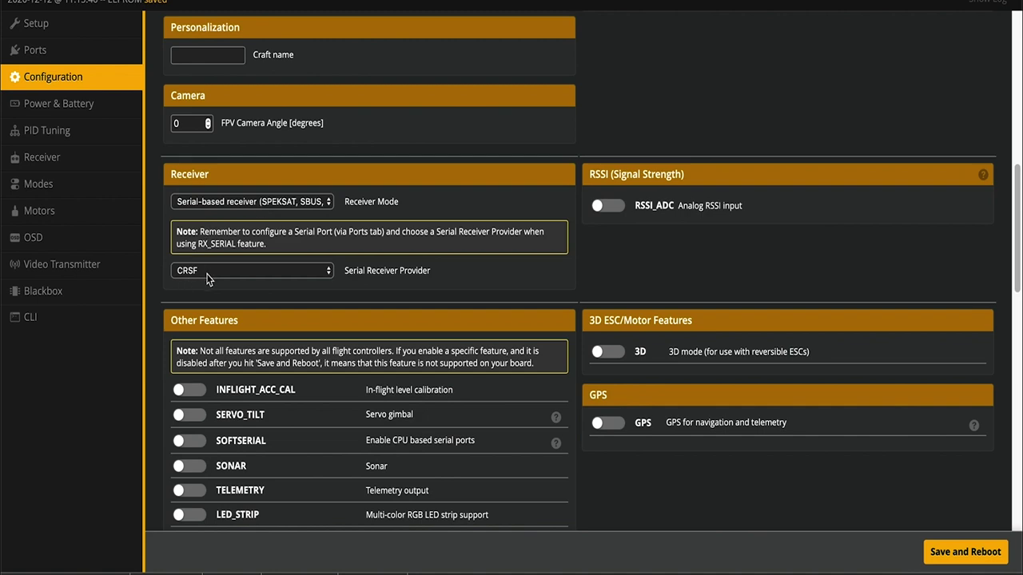
scroll(155, 265, "down", 5)
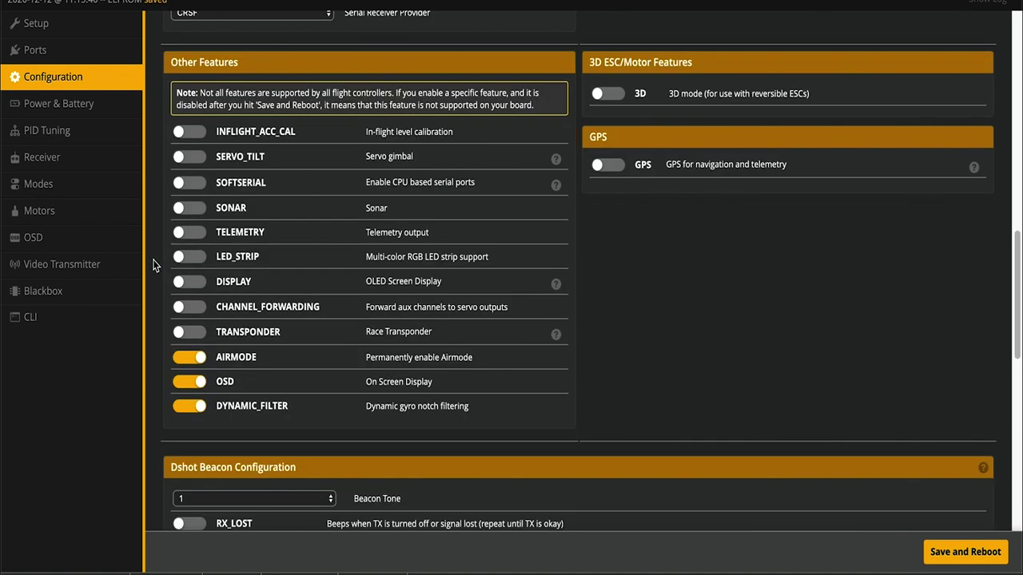
scroll(155, 265, "down", 5)
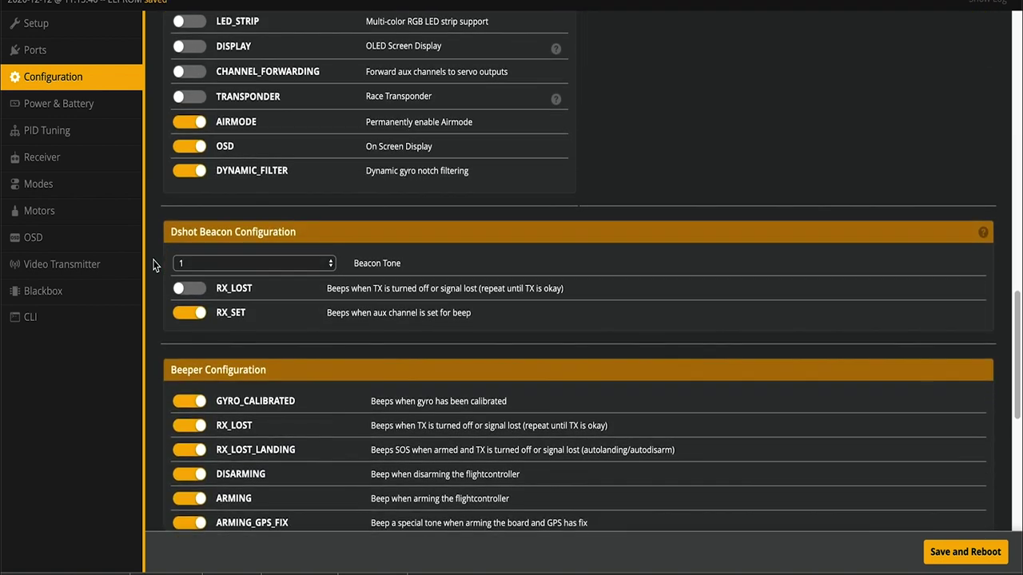
scroll(155, 265, "down", 7)
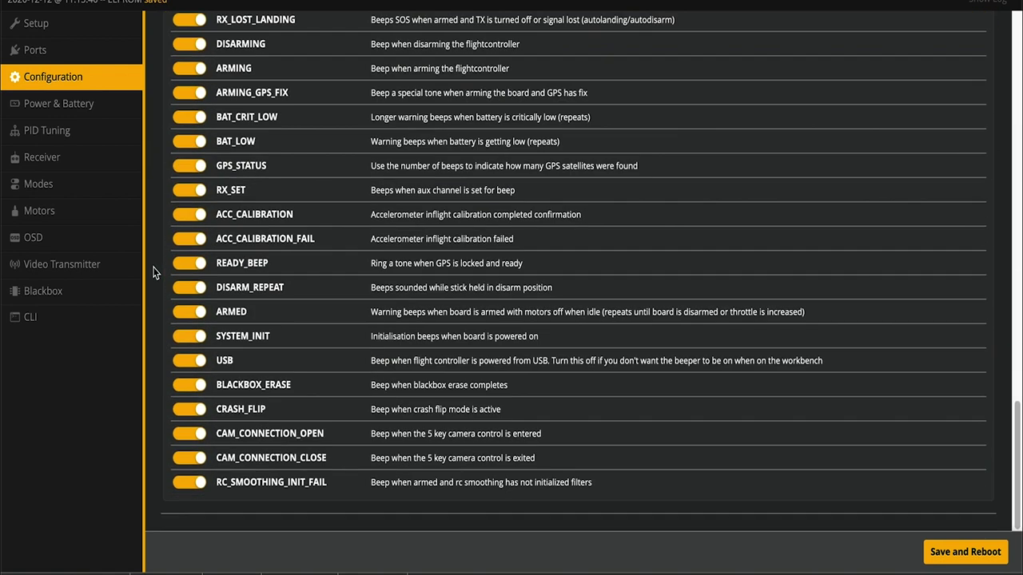
left_click(58, 109)
Enable the PID tuning sliders for Profile 1, resetting the manually changed PID values
left_click(63, 135)
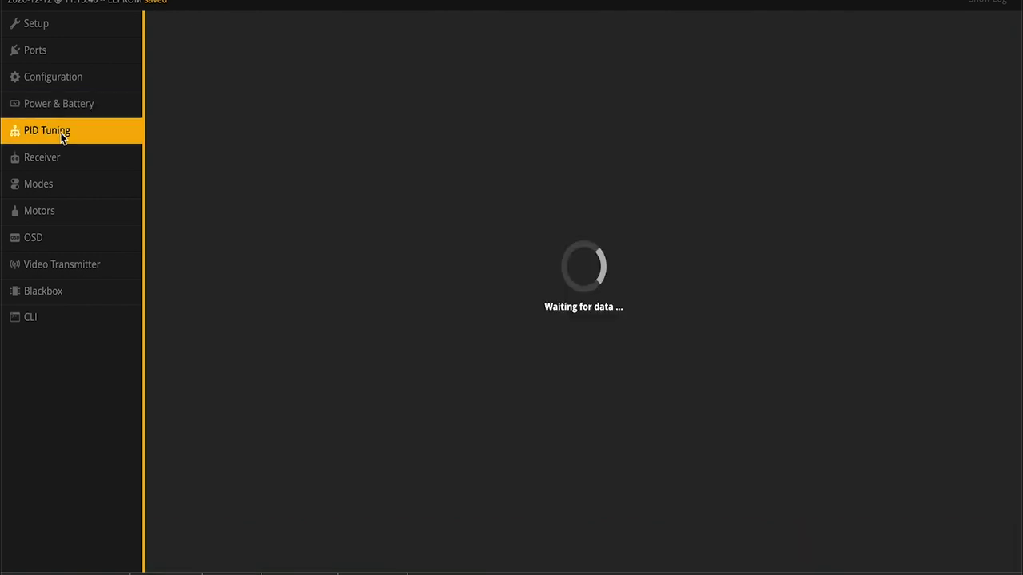
left_click(529, 287)
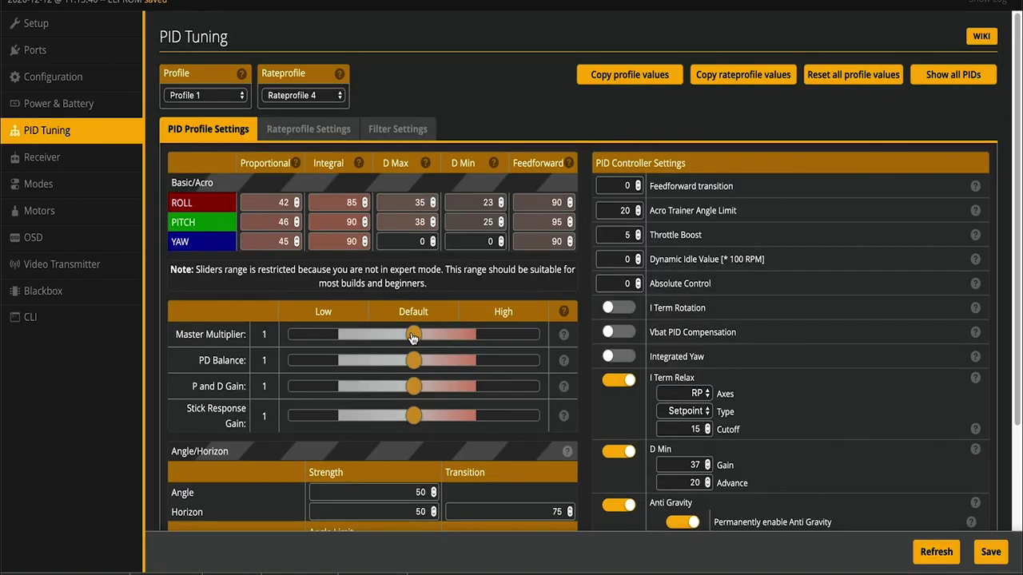
Set the PID sliders to 0.7 for Master Multiplier, 0.7 for P and D Gain and 1.2 for Stick Response Gain
left_click_drag(409, 341, 344, 335)
left_click_drag(413, 387, 344, 388)
left_click_drag(411, 429, 437, 422)
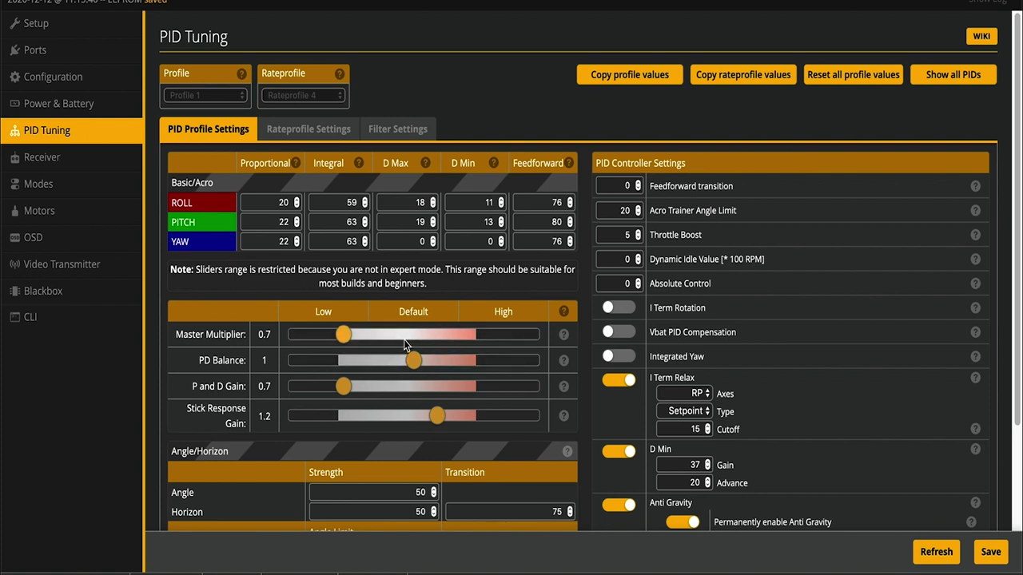
Review the gyro and D-term filter settings, and check the receiver's channel map and channel values
left_click(381, 130)
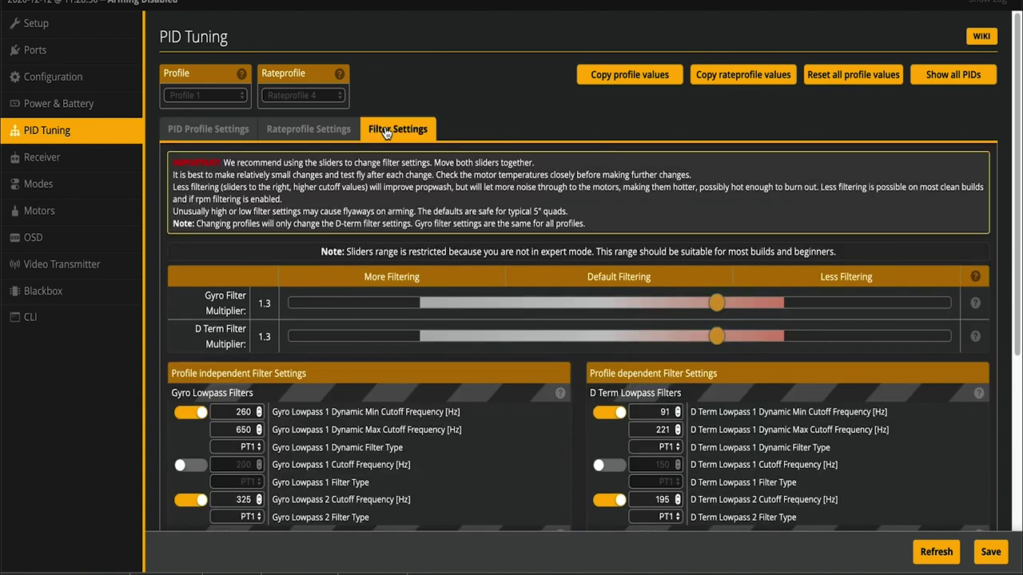
scroll(372, 224, "down", 1)
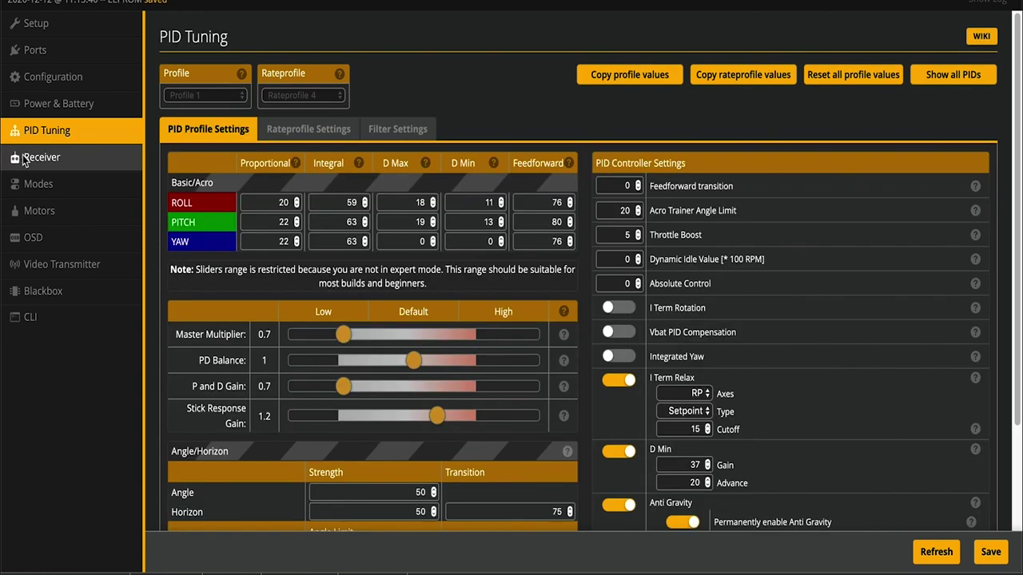
left_click(24, 159)
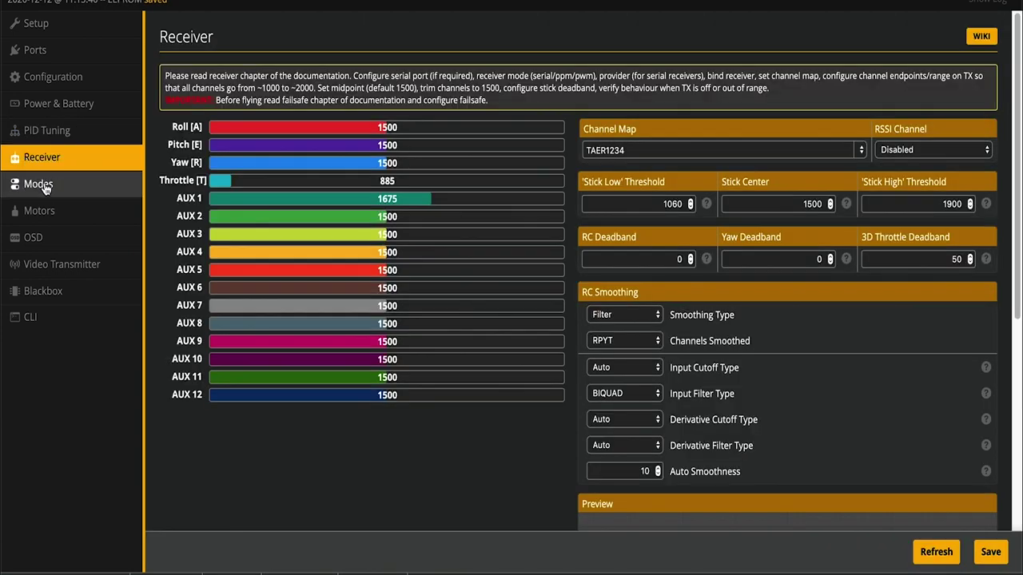
Hide the unused flight modes and check the ARM, ANGLE and BEEPER switch assignments against the receiver channels
left_click(45, 188)
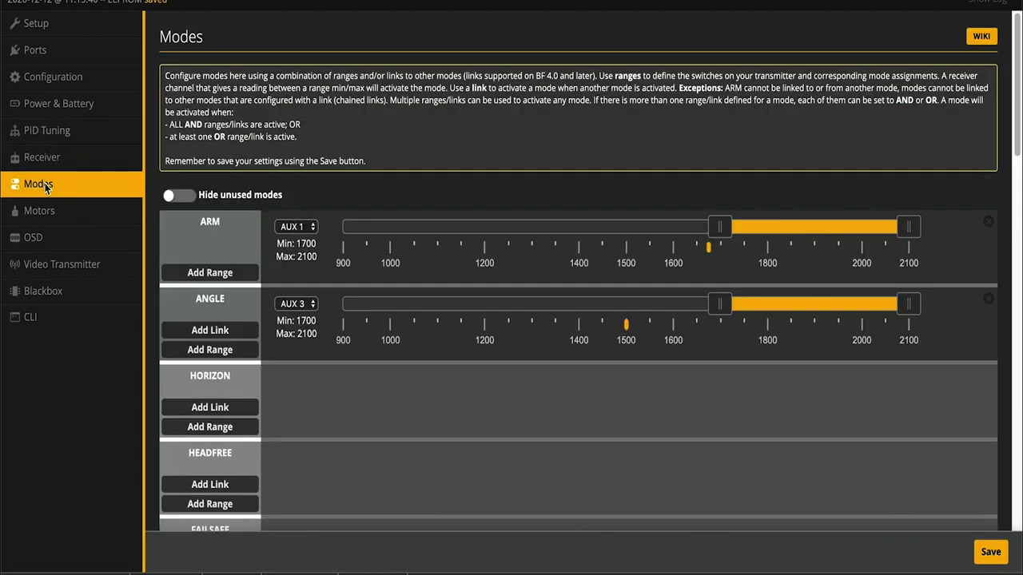
left_click(183, 199)
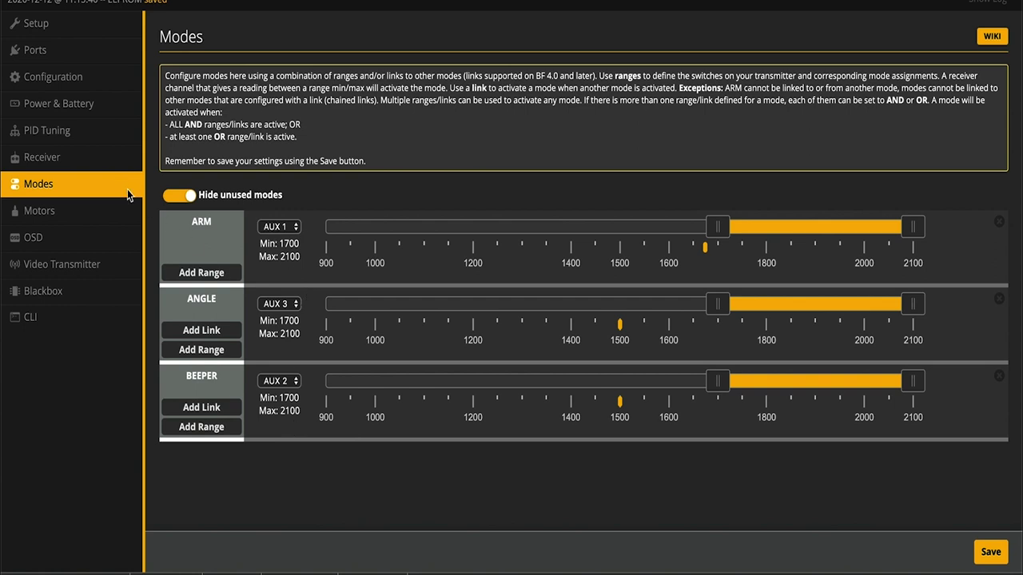
left_click(108, 158)
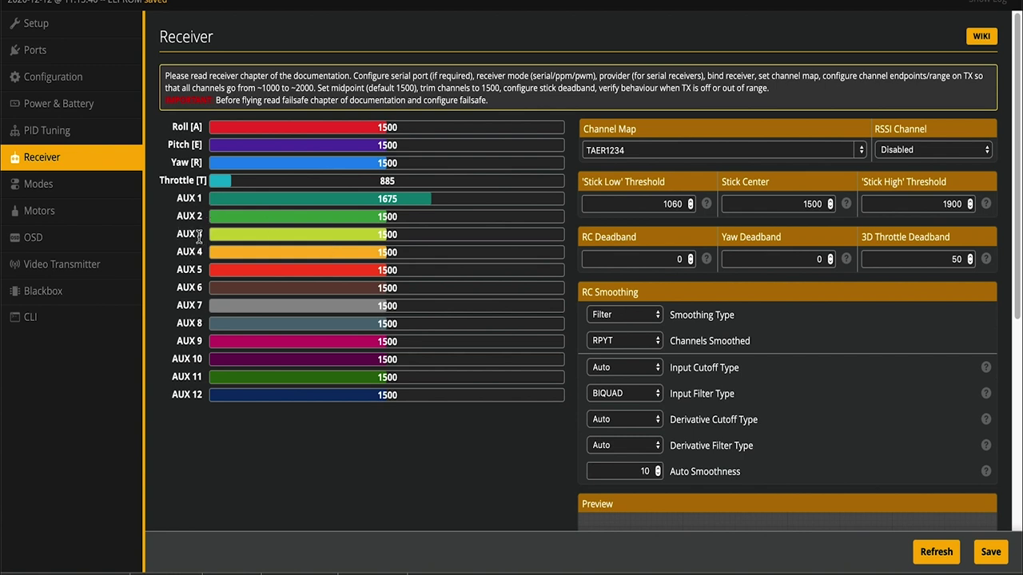
left_click(88, 193)
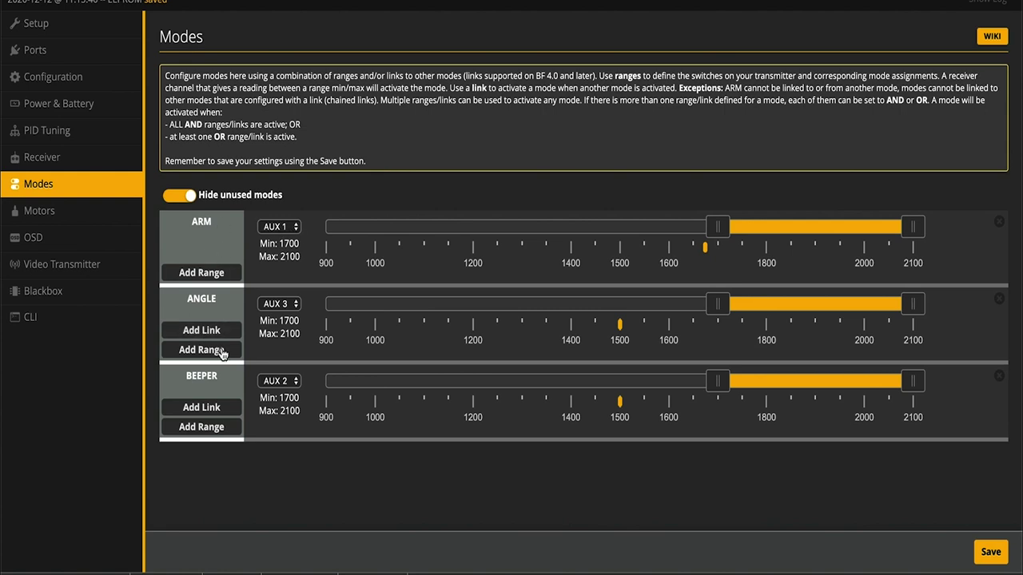
Look over the motor overview and the OSD element, video format, unit and timer settings
left_click(82, 212)
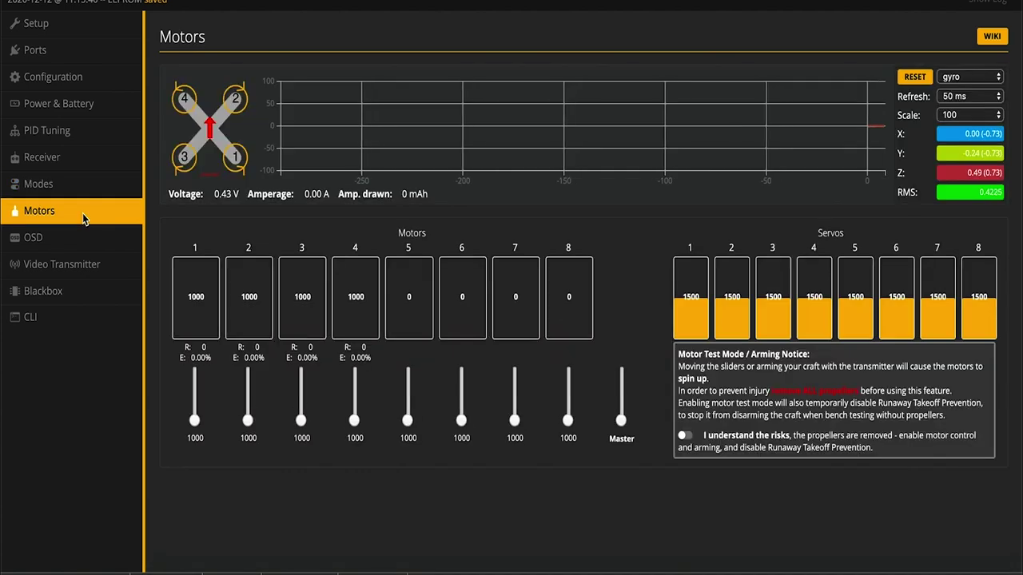
left_click(79, 238)
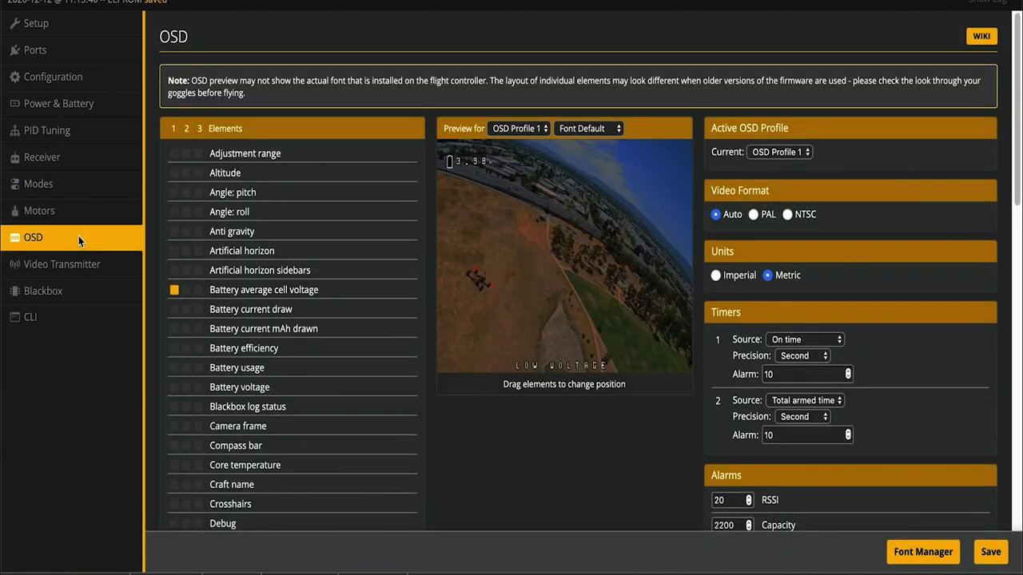